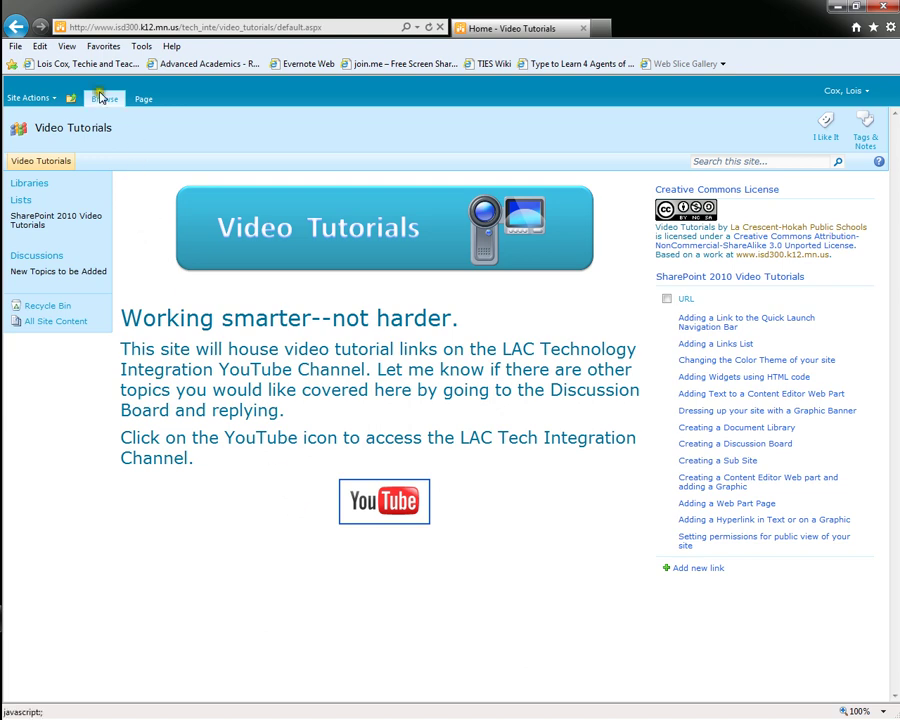
Step: Go from Site Actions > View All Site Content > Create and choose Survey under Tracking
left_click(32, 97)
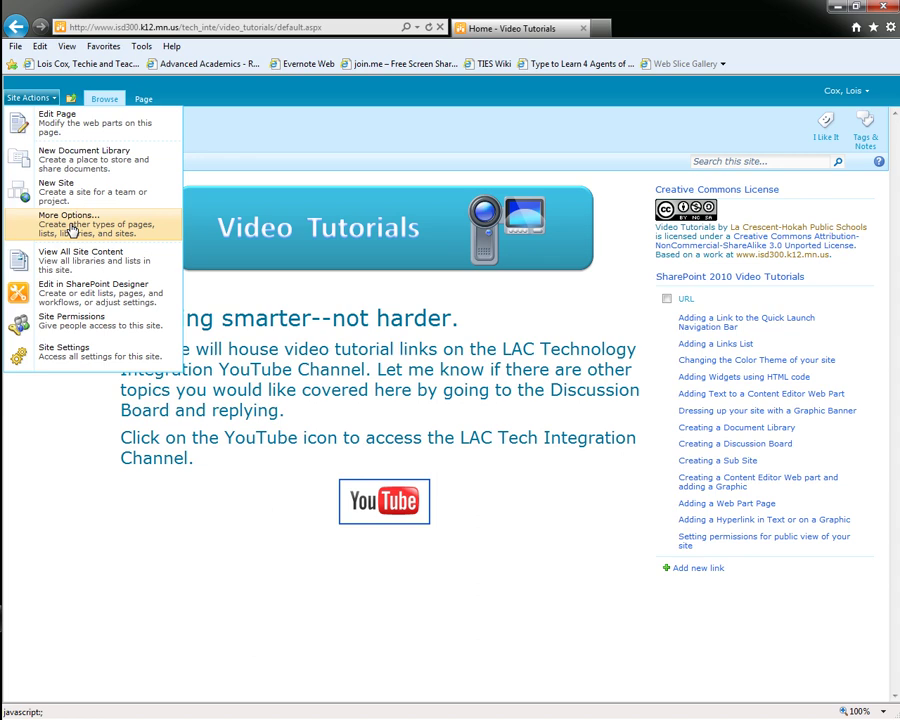
left_click(46, 256)
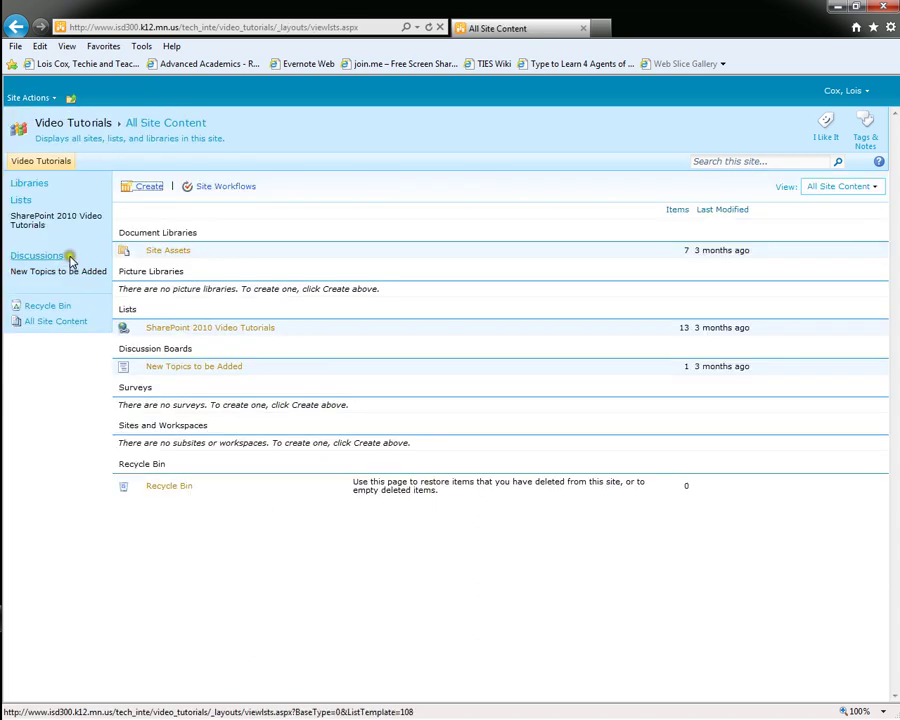
left_click(148, 187)
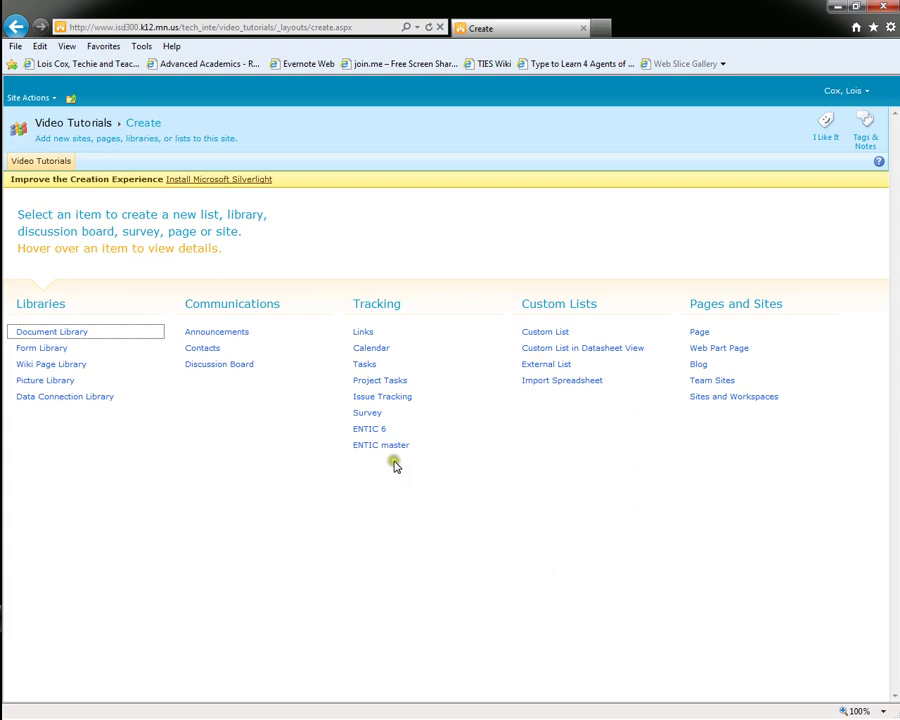
mouse_move(372, 420)
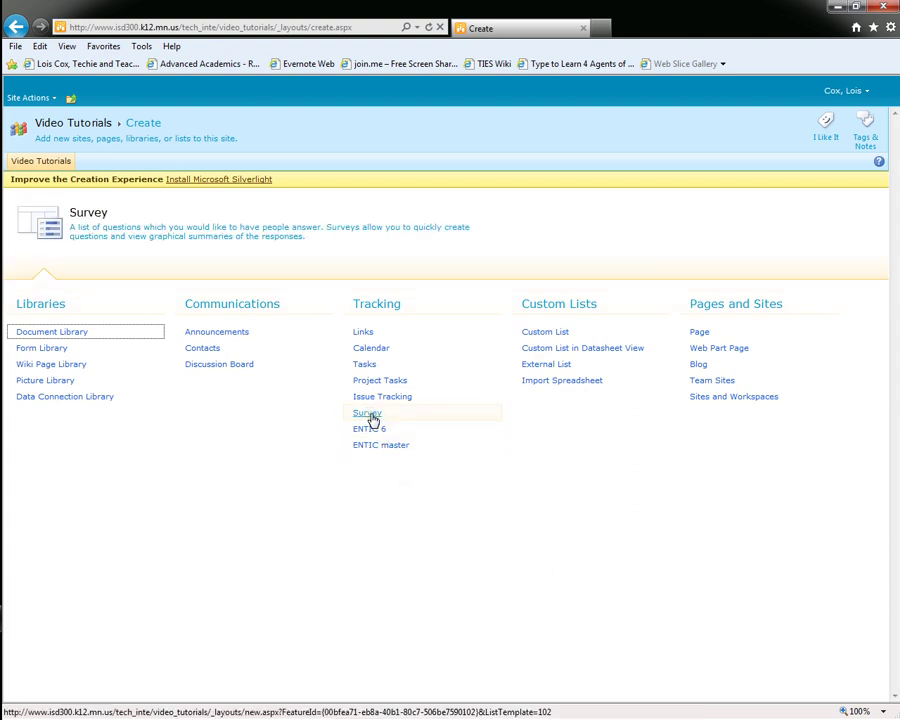
left_click(370, 420)
left_click(369, 418)
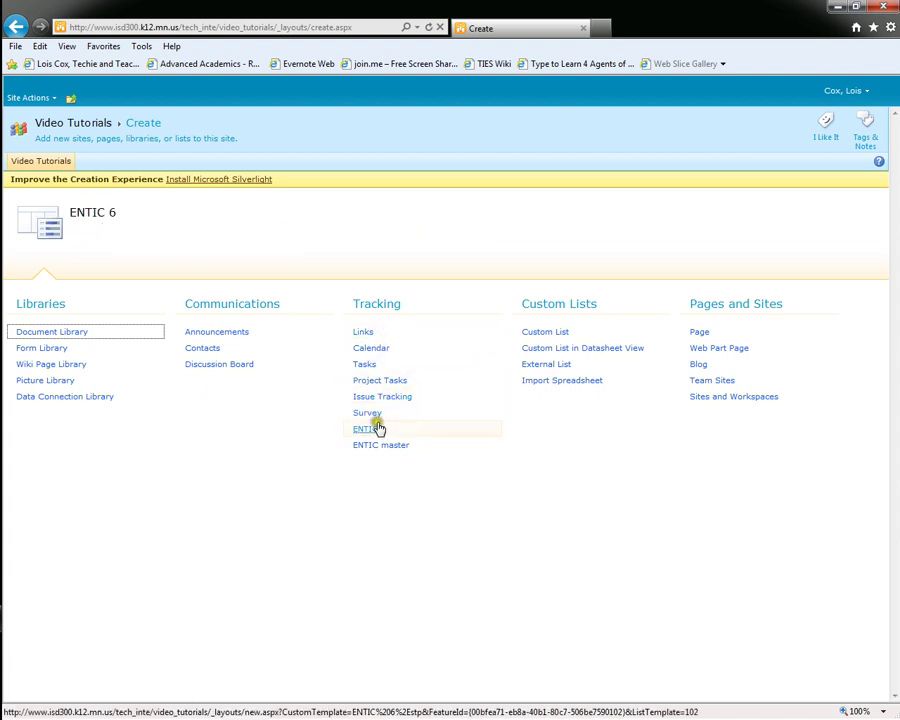
left_click(371, 419)
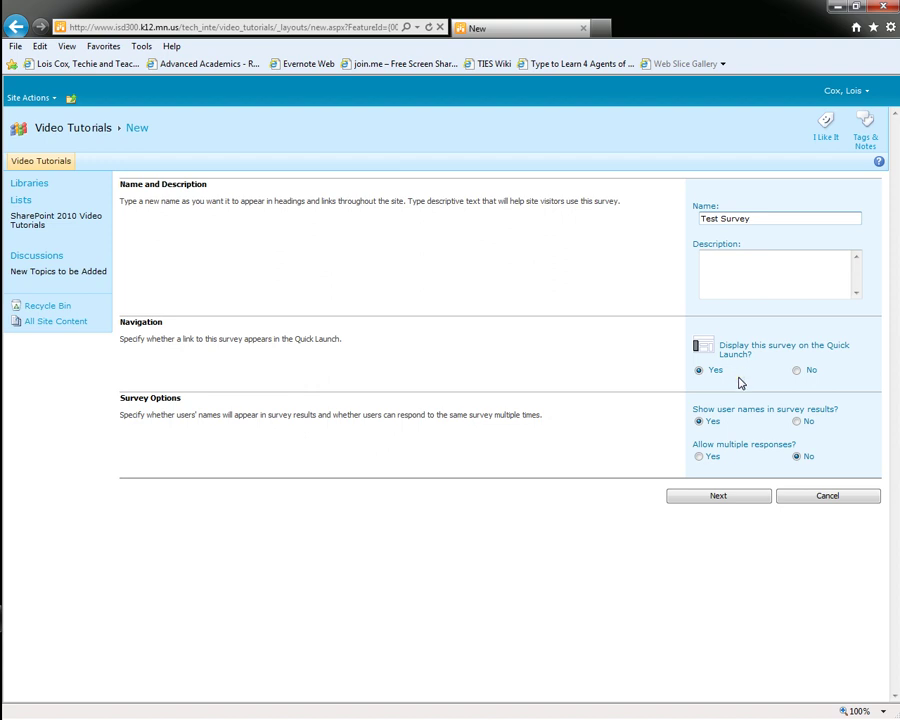
Step: Name the survey 'Test Survey', set Show user names in results to No, and create it
left_click(745, 381)
left_click(830, 384)
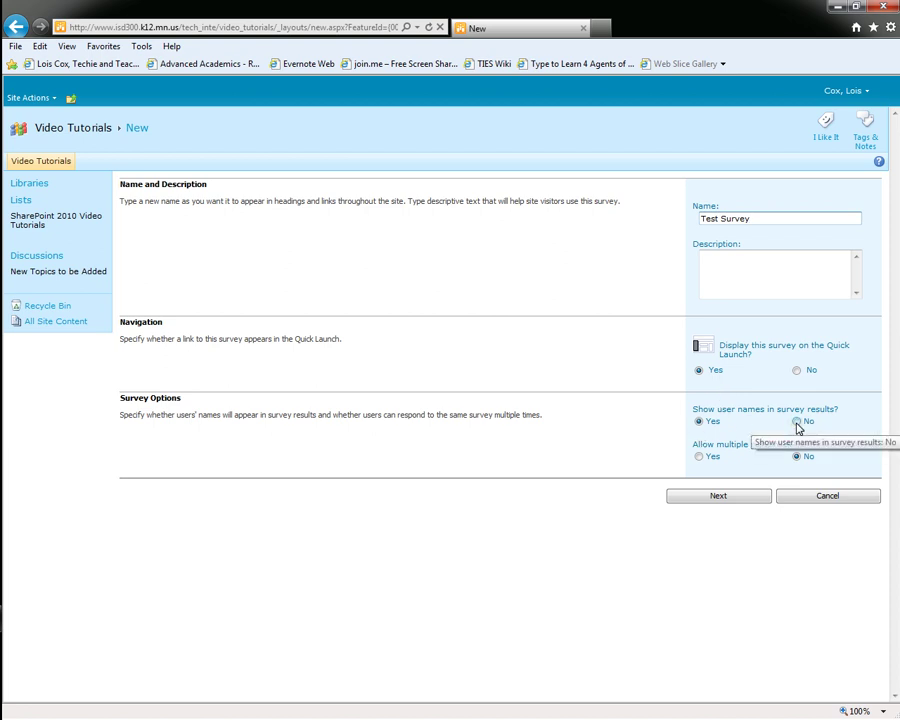
left_click(797, 422)
left_click(797, 422)
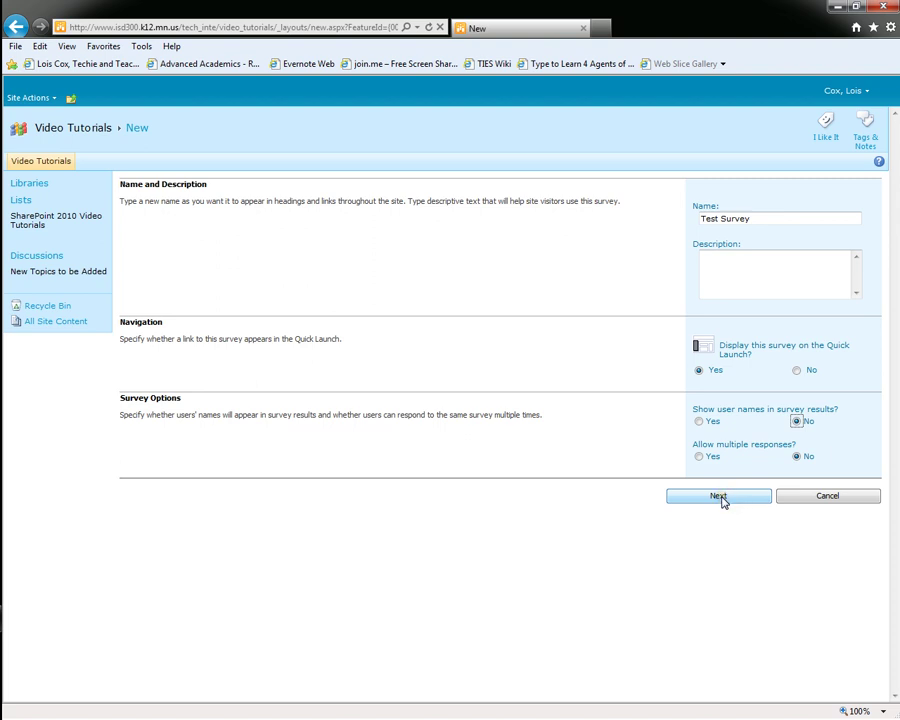
left_click(722, 498)
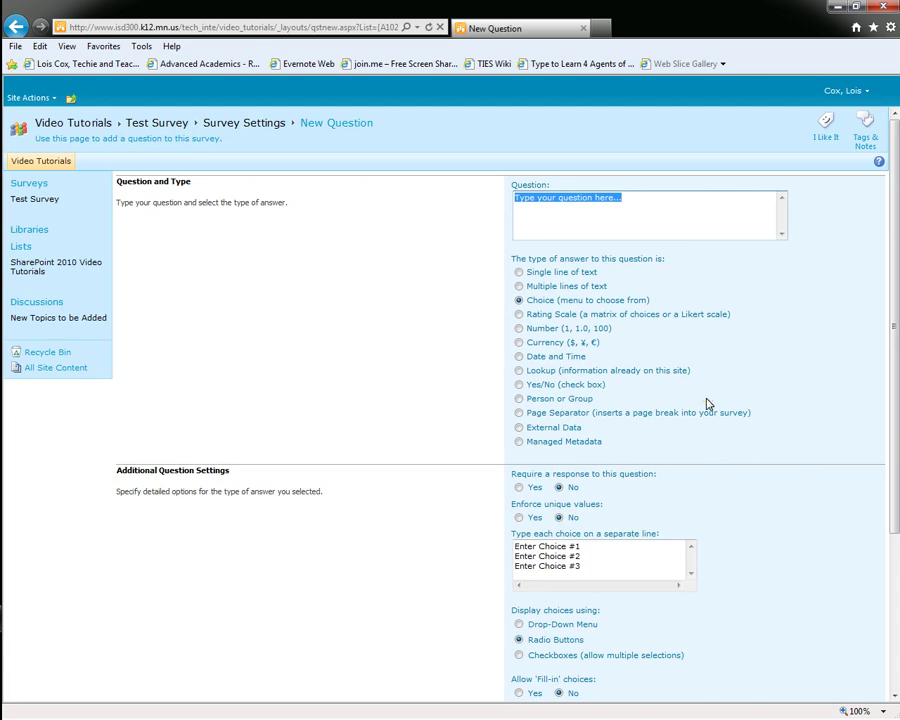
Step: Add required radio-button question 'How do you feel today?' with choices Fair, Good, Excellent, Horrible
type("H")
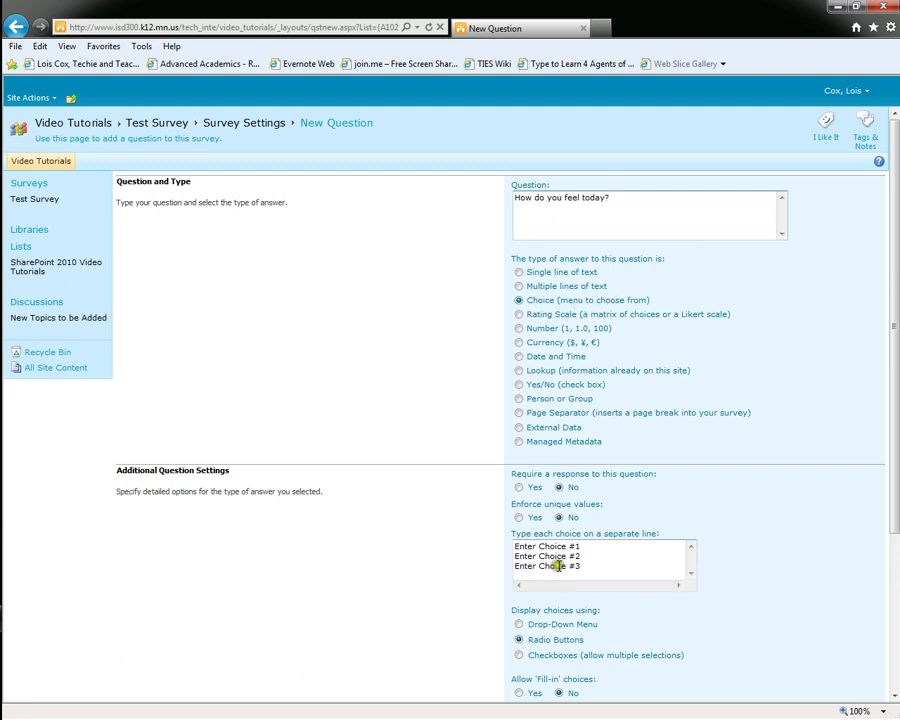
scroll(645, 363, "down", 1)
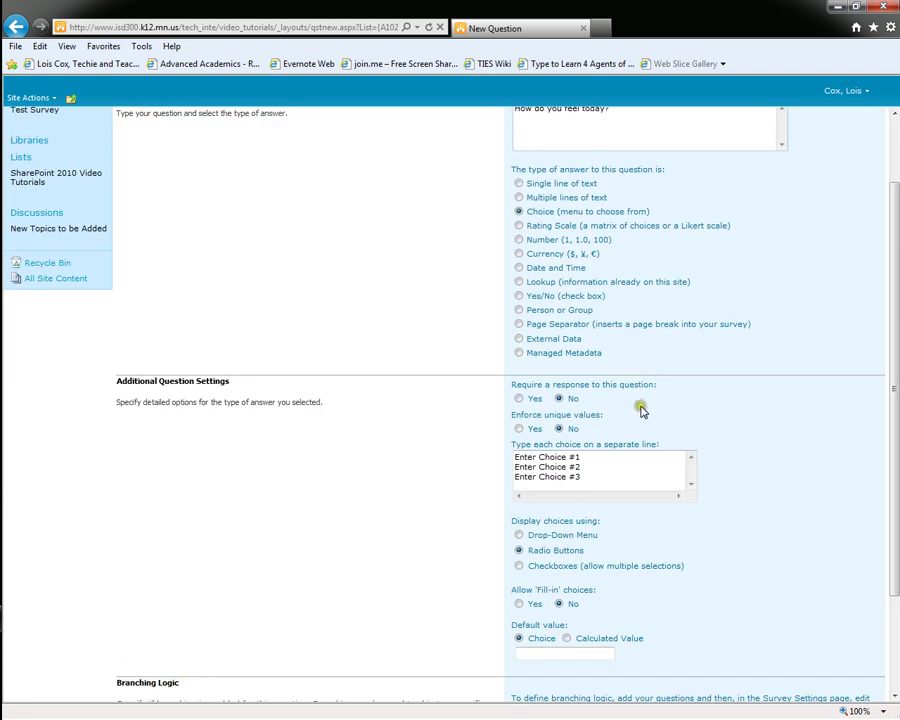
left_click(519, 399)
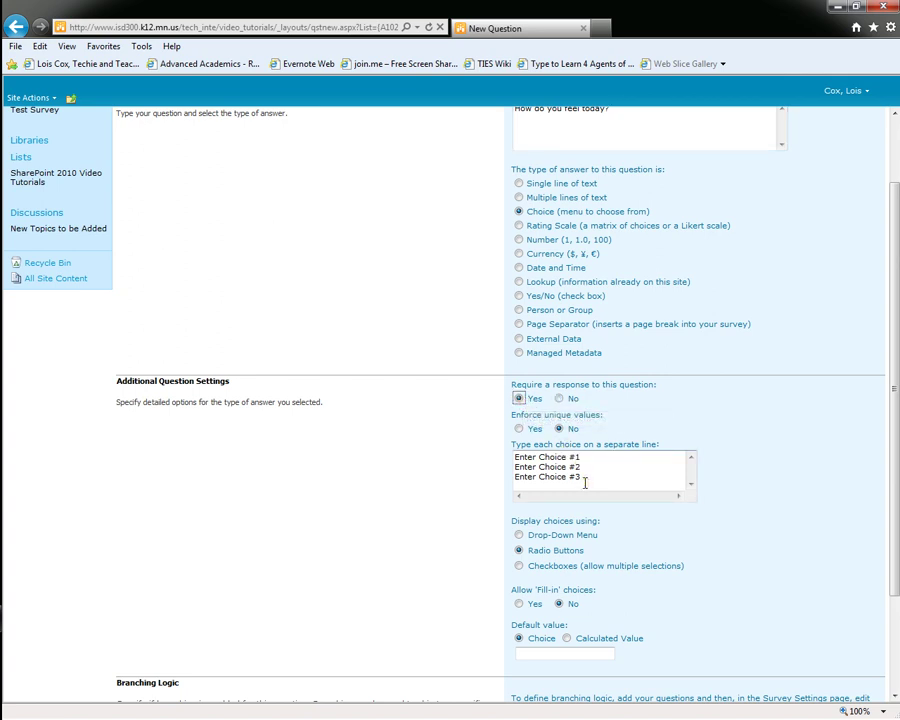
left_click_drag(582, 477, 513, 452)
type("Good")
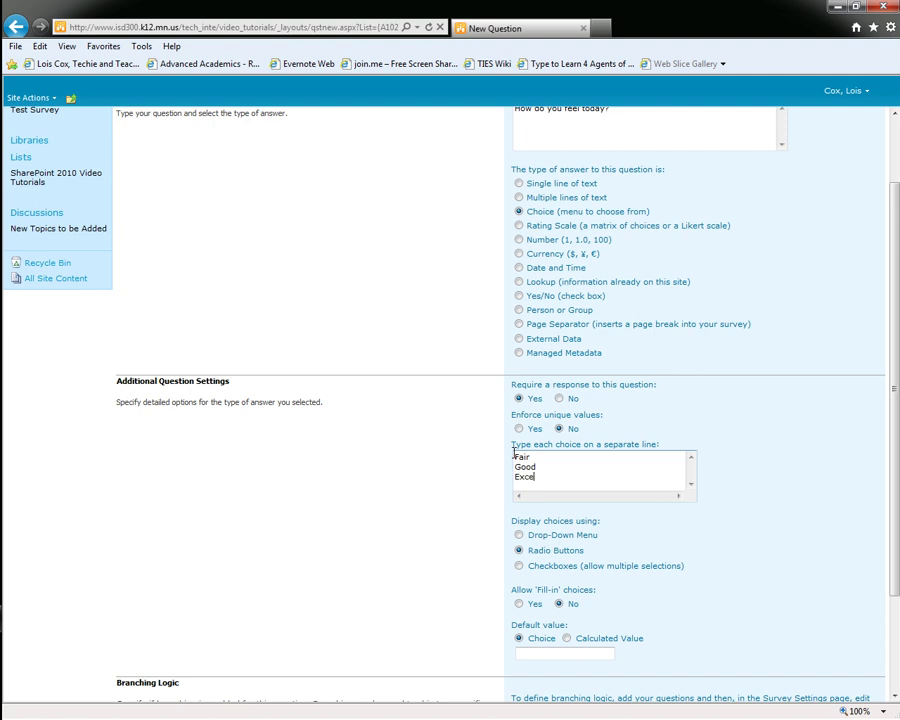
type("t")
key("Return")
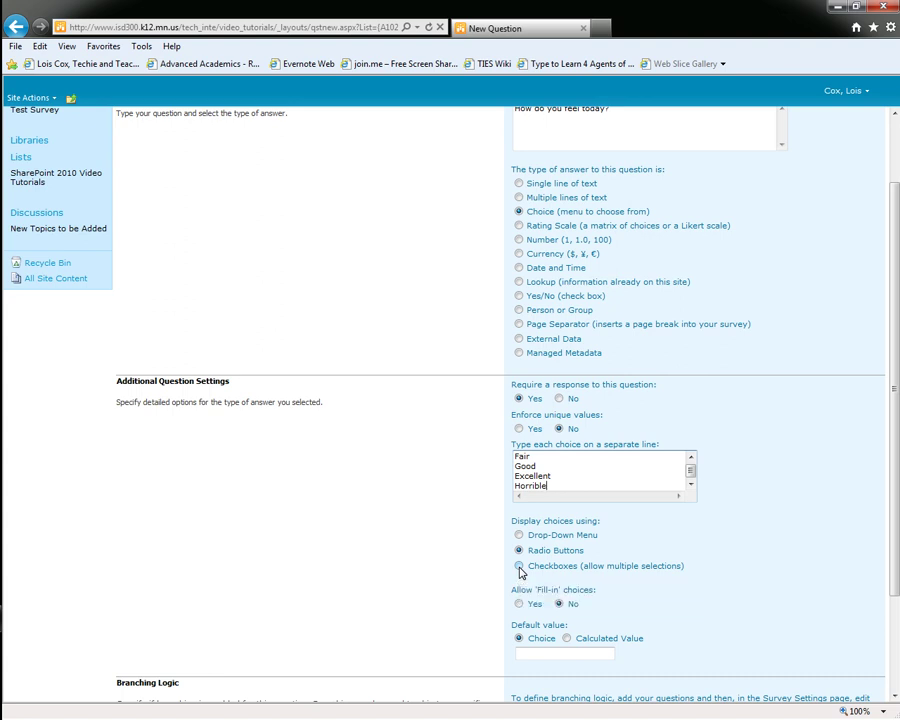
left_click(519, 567)
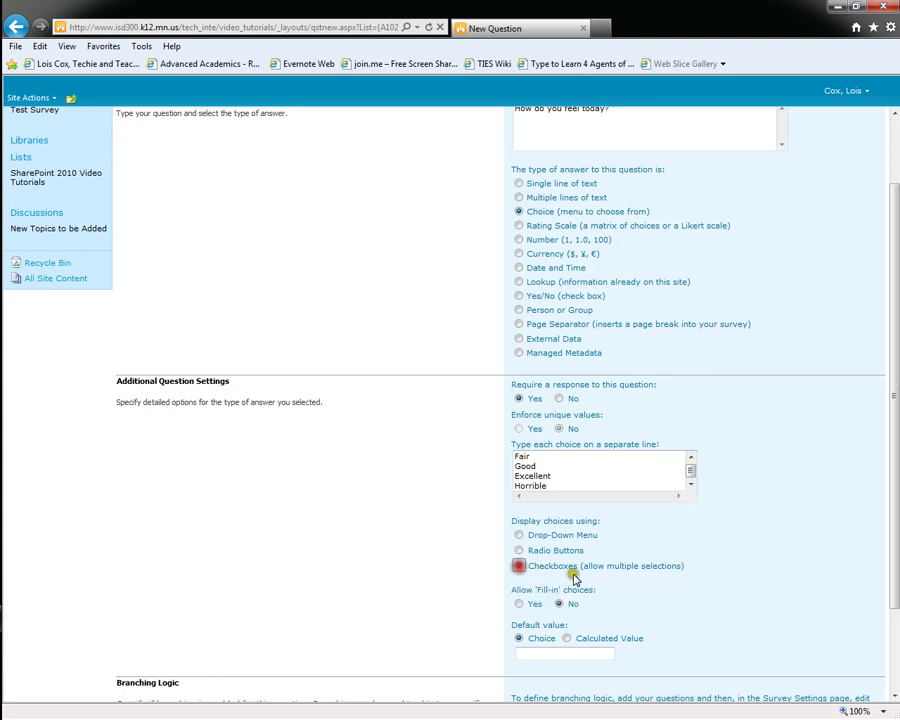
left_click(519, 550)
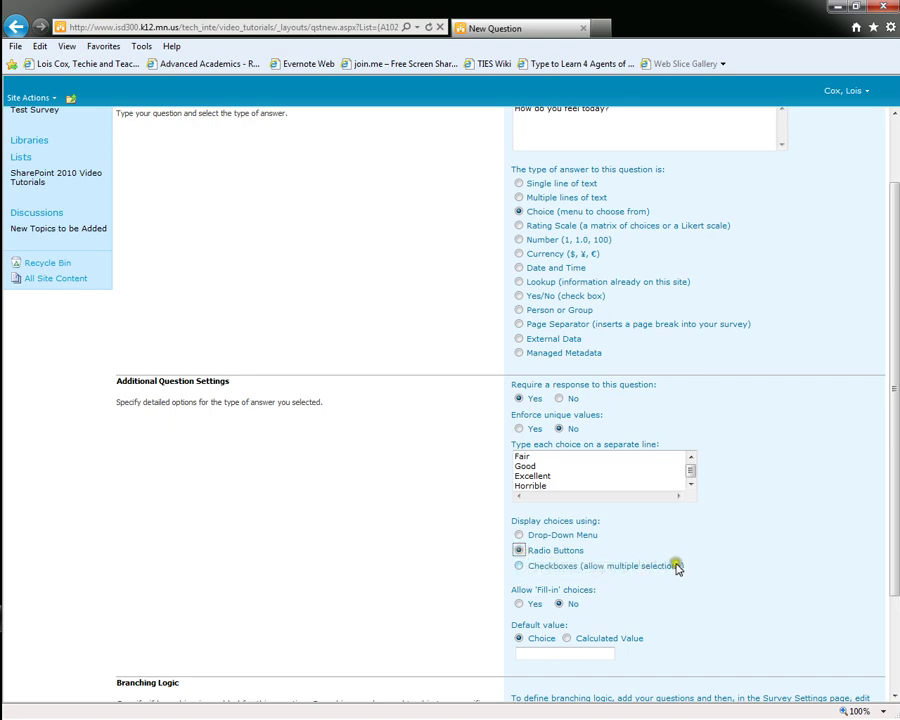
scroll(677, 566, "down", 3)
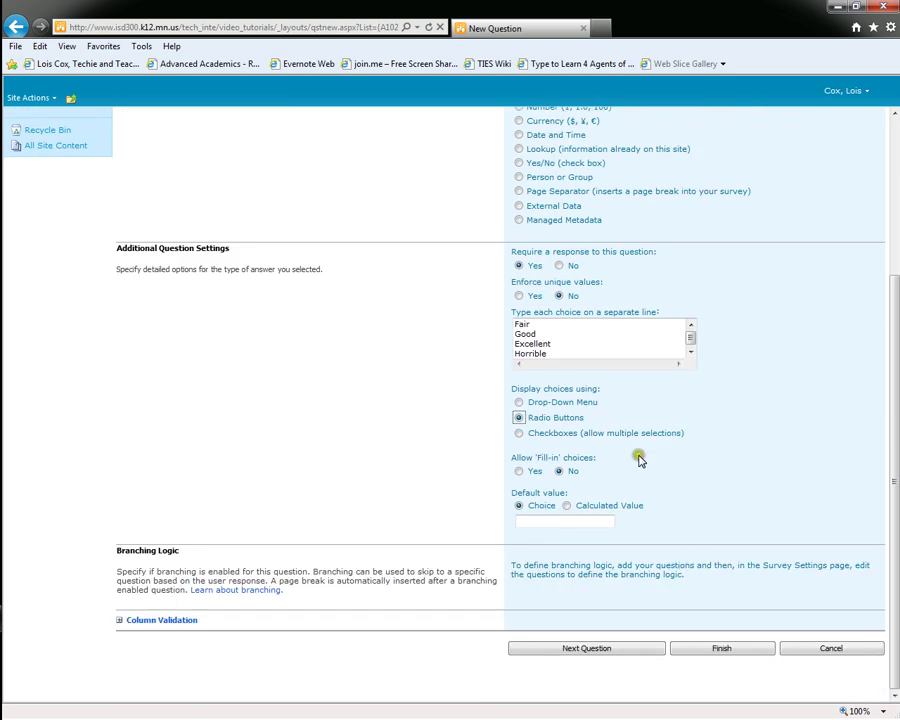
left_click(590, 649)
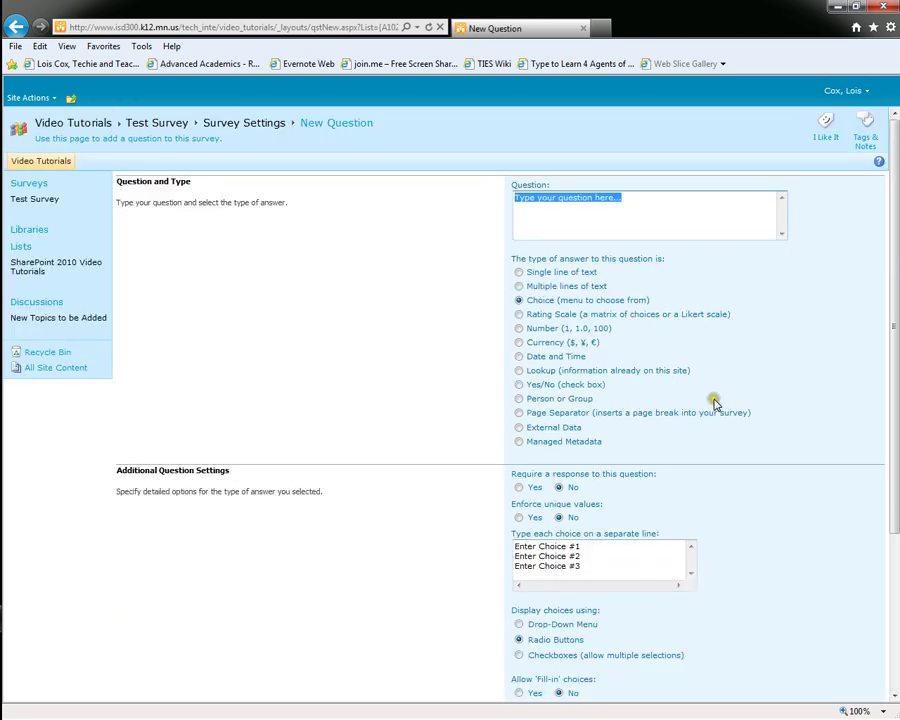
Step: Add 'How do you like the weather?' as a single line of text question
left_click(519, 273)
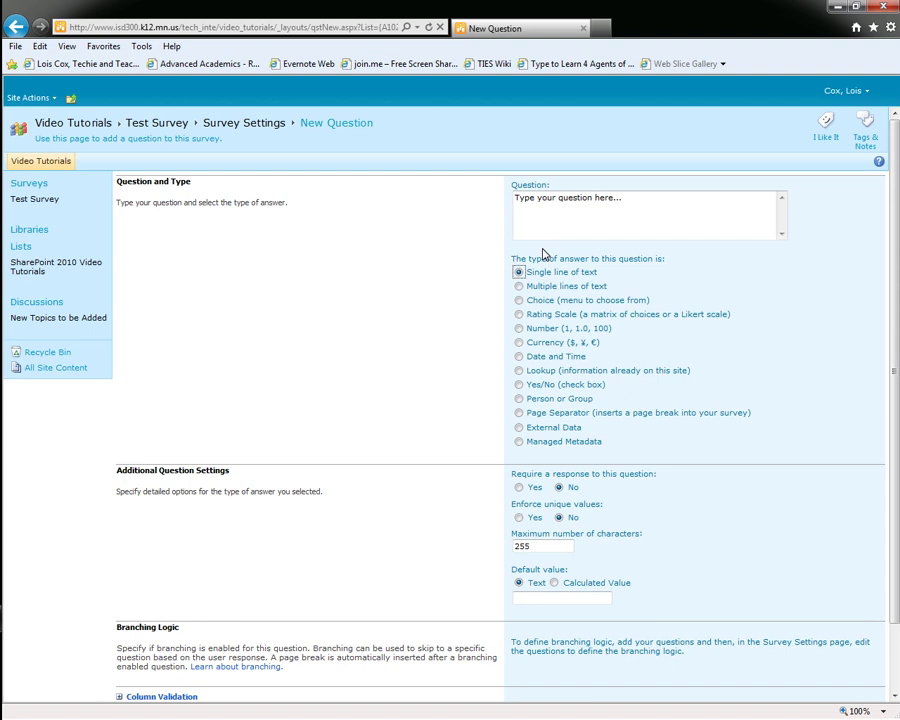
left_click_drag(622, 197, 473, 199)
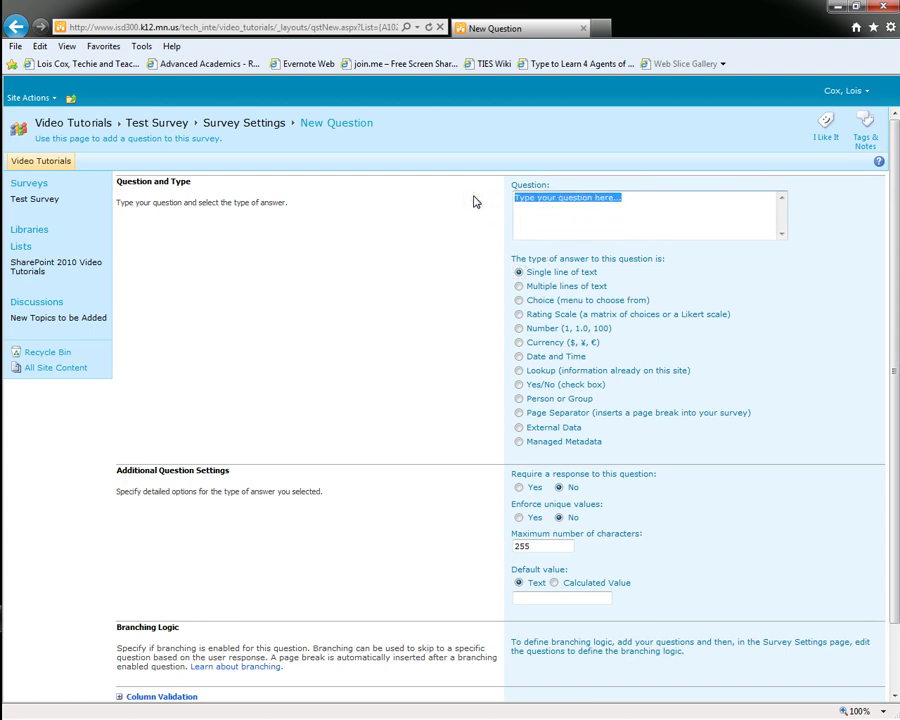
type("How do you like the weather?")
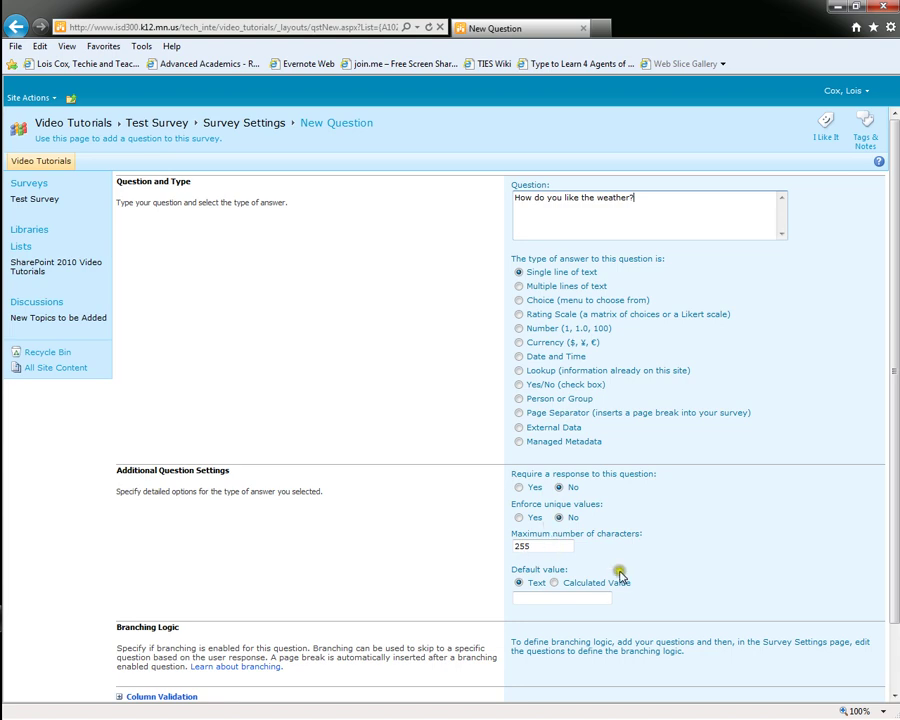
scroll(560, 470, "down", 1)
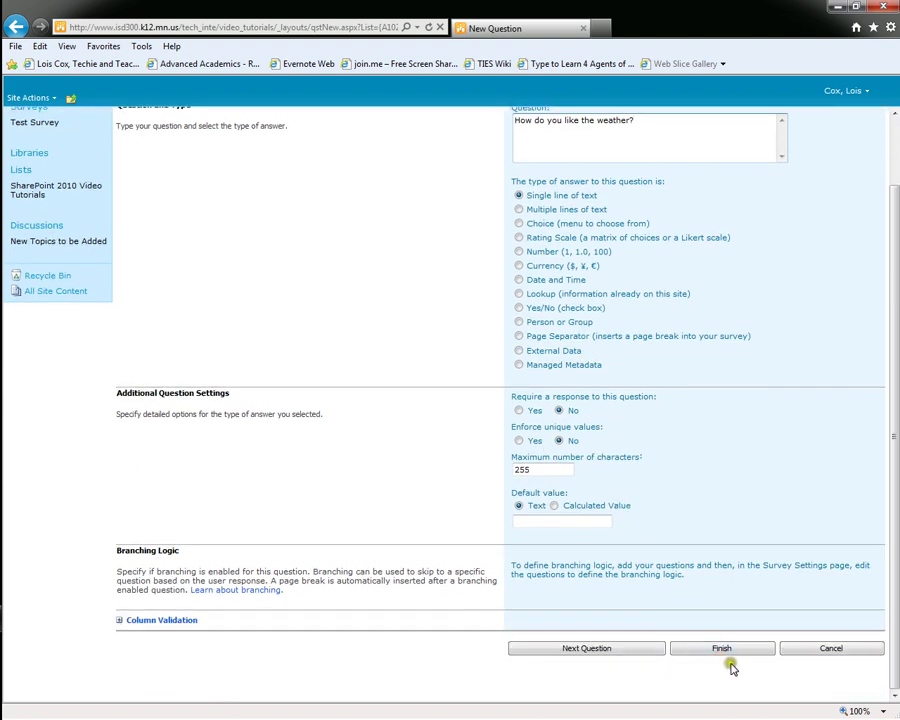
left_click(626, 652)
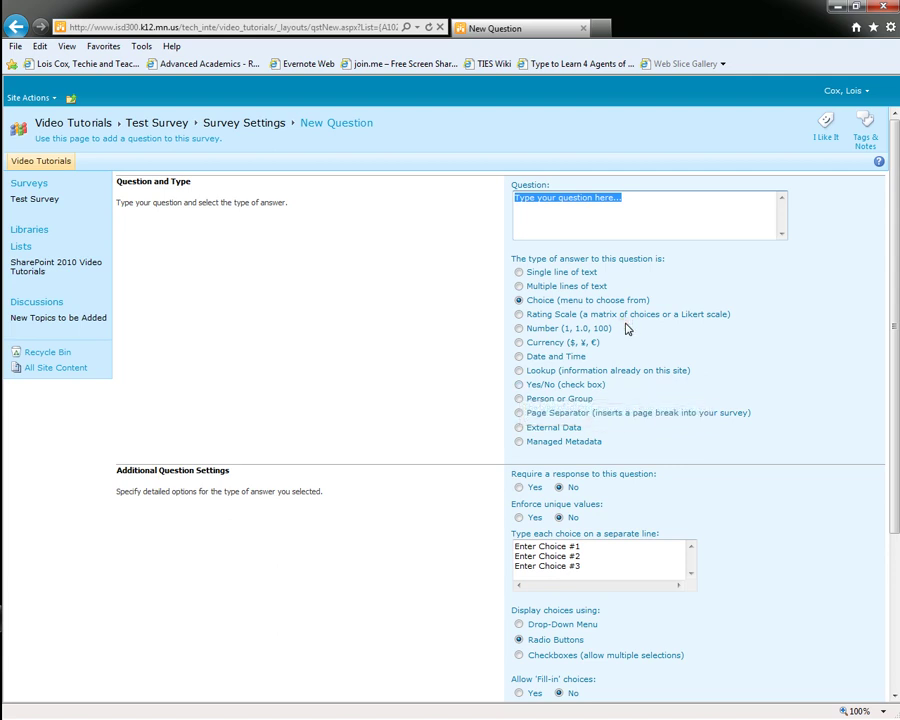
Step: Add the radio-button choice question 'Do you like snow?' with choices Yes and No
type("D")
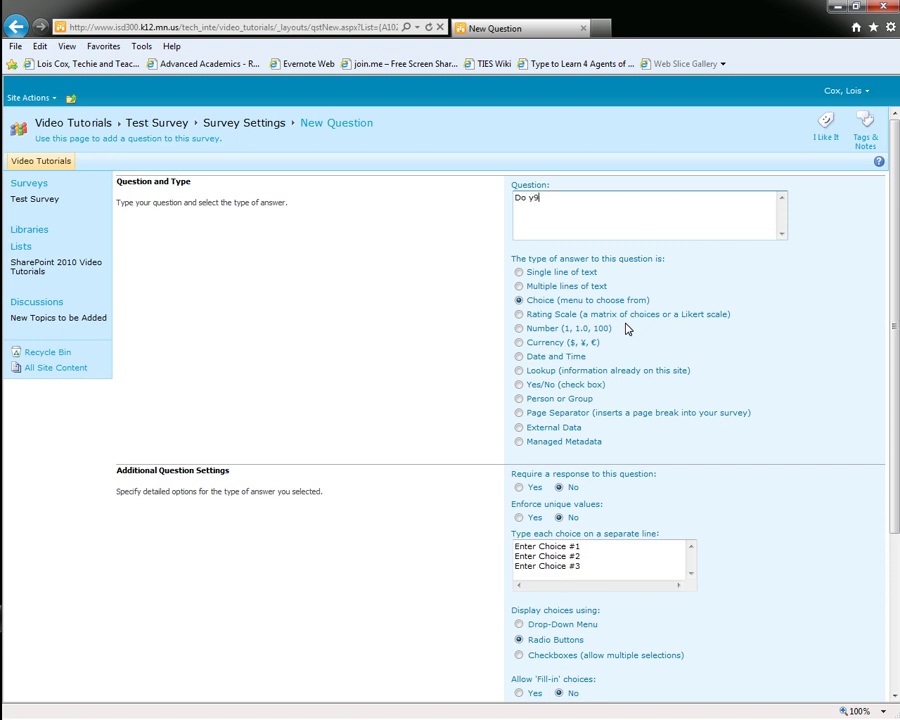
type("o you like snow?")
left_click_drag(588, 566, 515, 545)
type("Ye")
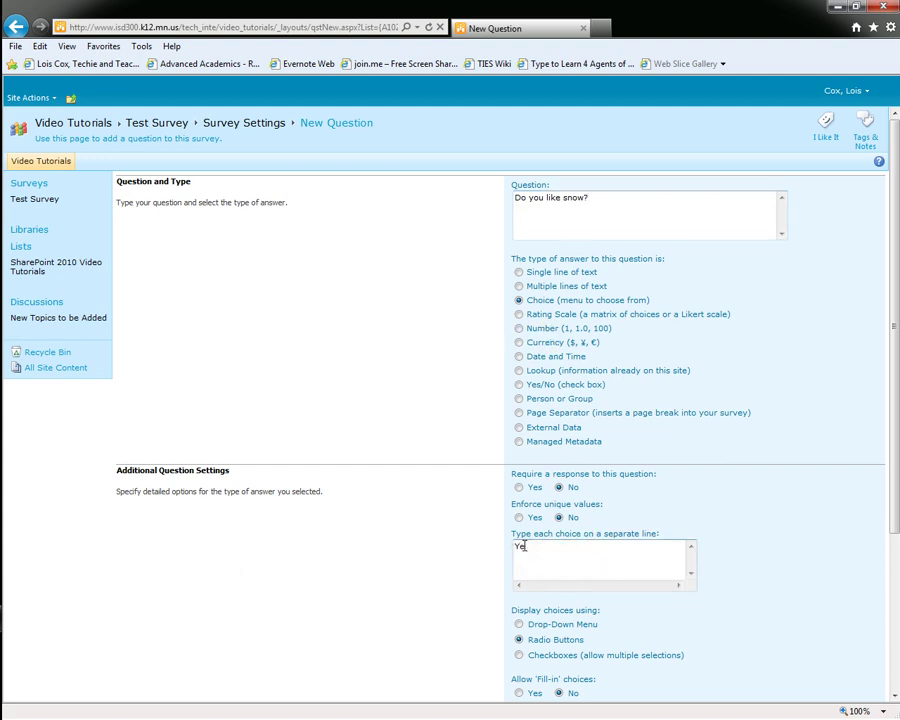
type("s No")
scroll(560, 550, "down", 3)
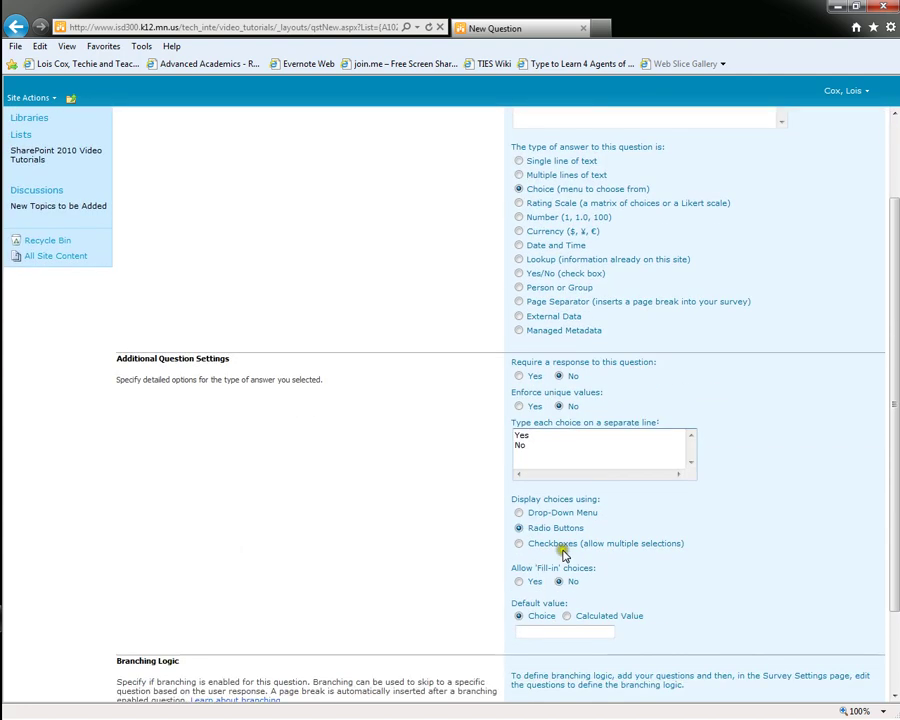
left_click(622, 650)
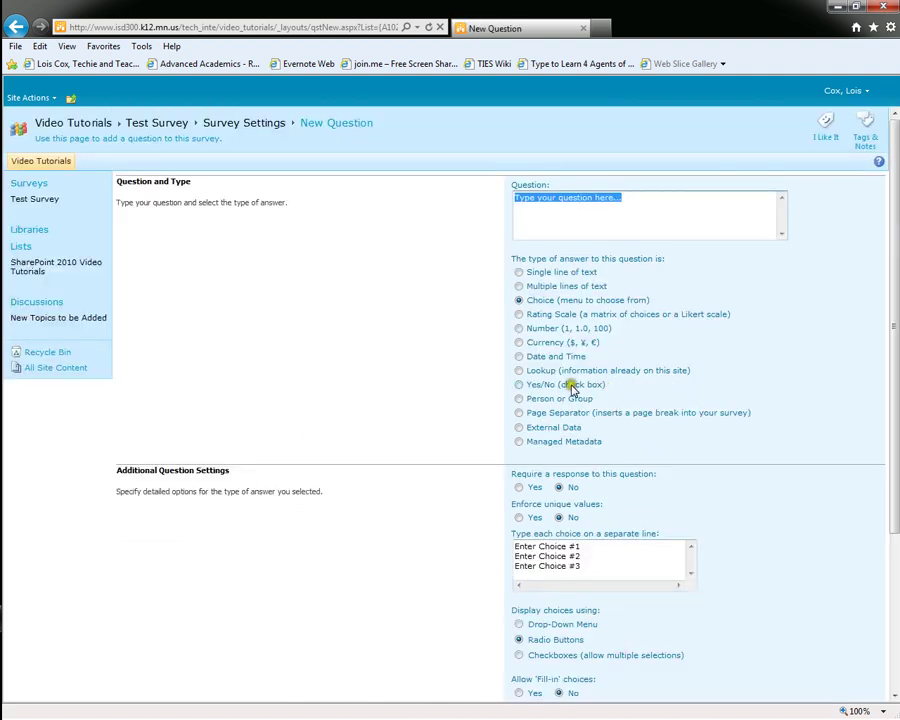
Step: Make the question a Rating Scale titled 'How would you rate the weather in the seasons?'
left_click(519, 315)
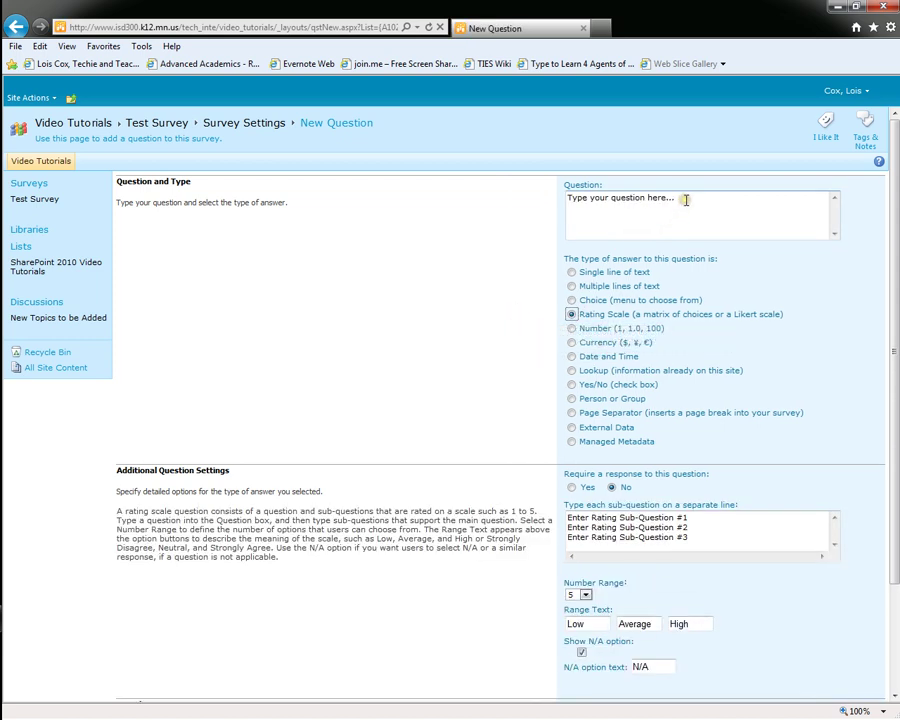
left_click_drag(684, 199, 562, 197)
type("W")
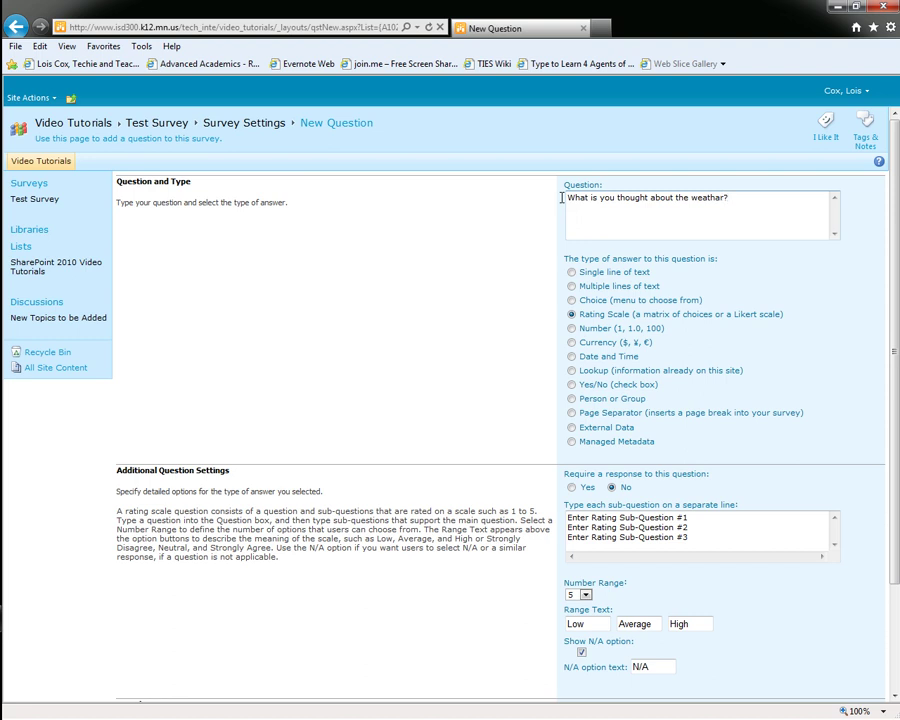
key("BackSpace")
key("BackSpace")
key("BackSpace")
key("BackSpace")
key("BackSpace")
key("BackSpace")
key("BackSpace")
key("BackSpace")
key("BackSpace")
key("BackSpace")
key("BackSpace")
key("BackSpace")
key("BackSpace")
key("BackSpace")
key("BackSpace")
key("BackSpace")
key("BackSpace")
key("BackSpace")
key("BackSpace")
key("BackSpace")
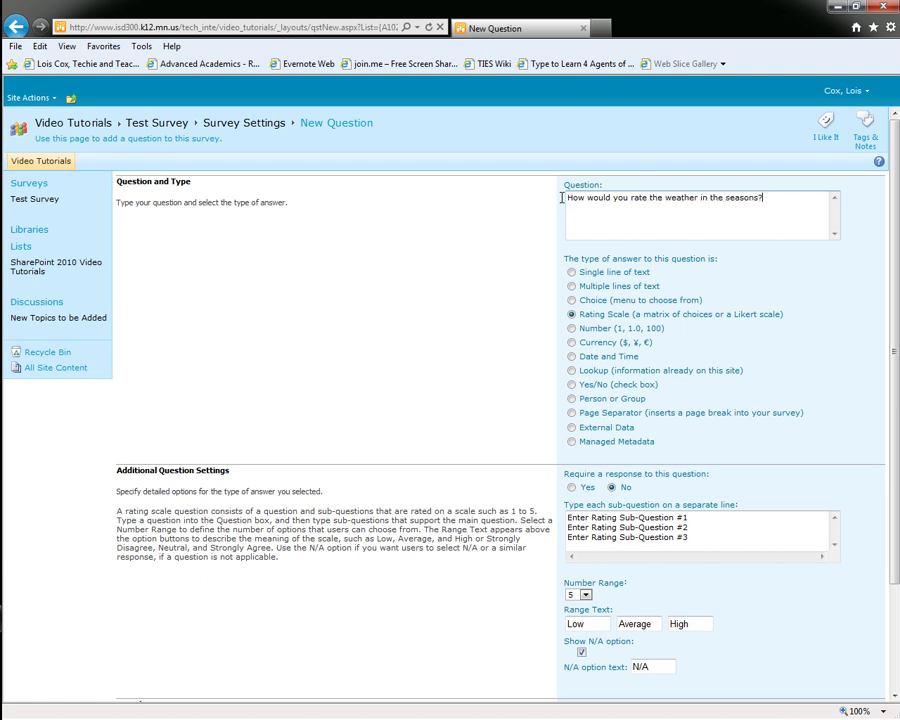
Step: Set the sub-questions to Summer, Fall, Winter, Spring and keep the number range at 5
left_click(701, 537)
left_click_drag(701, 537, 548, 515)
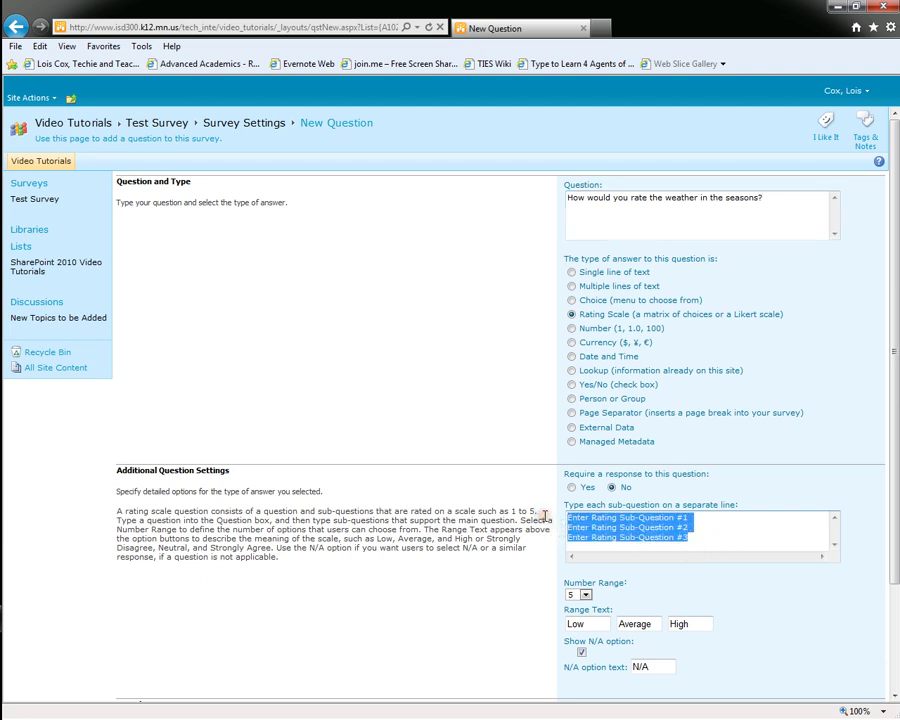
type("Summer")
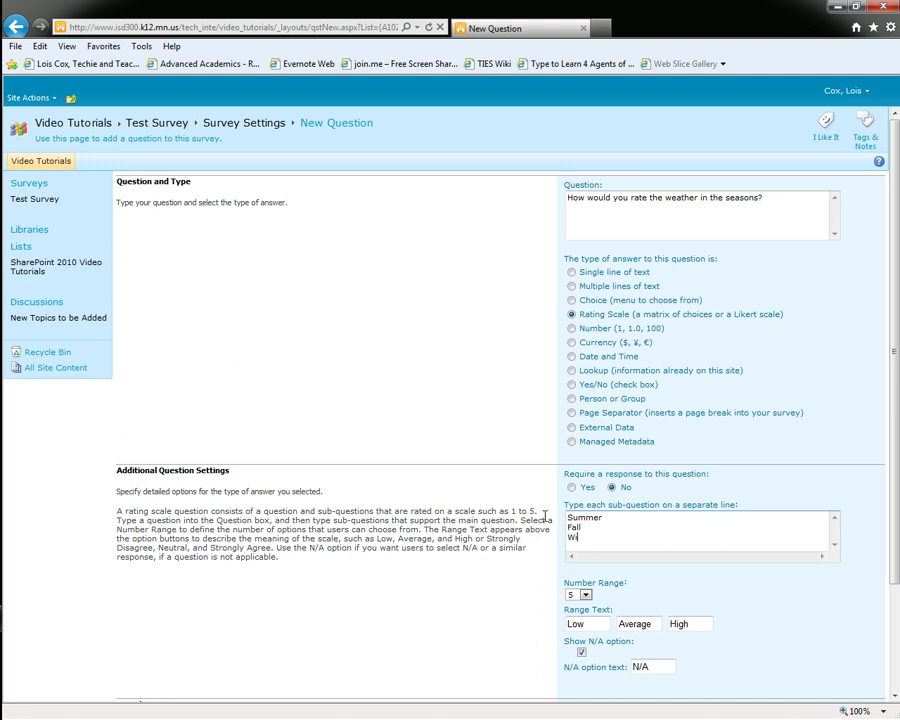
key("Return")
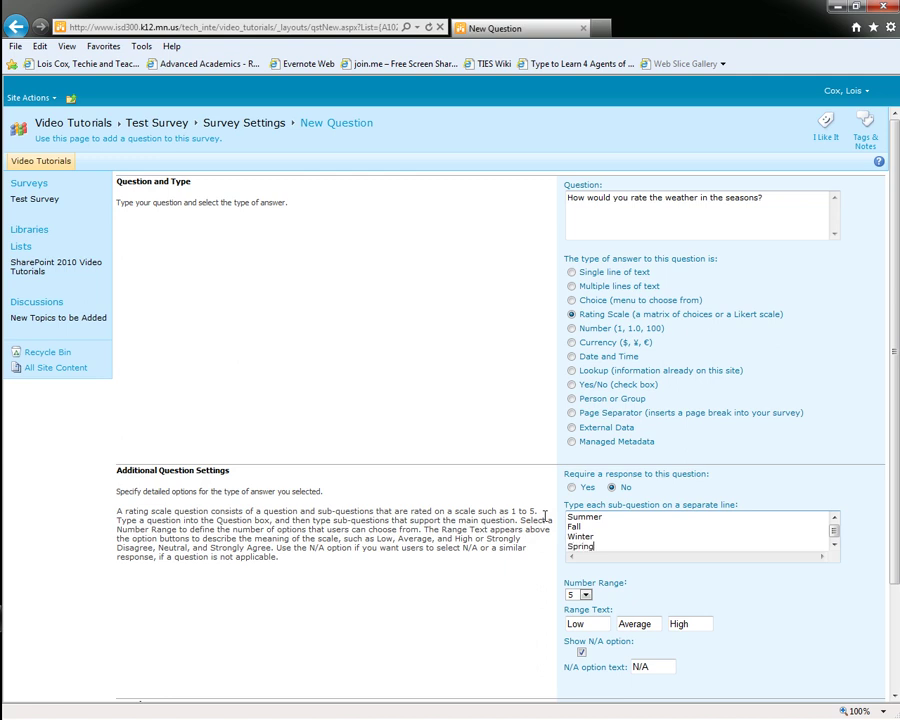
left_click(587, 595)
left_click(589, 597)
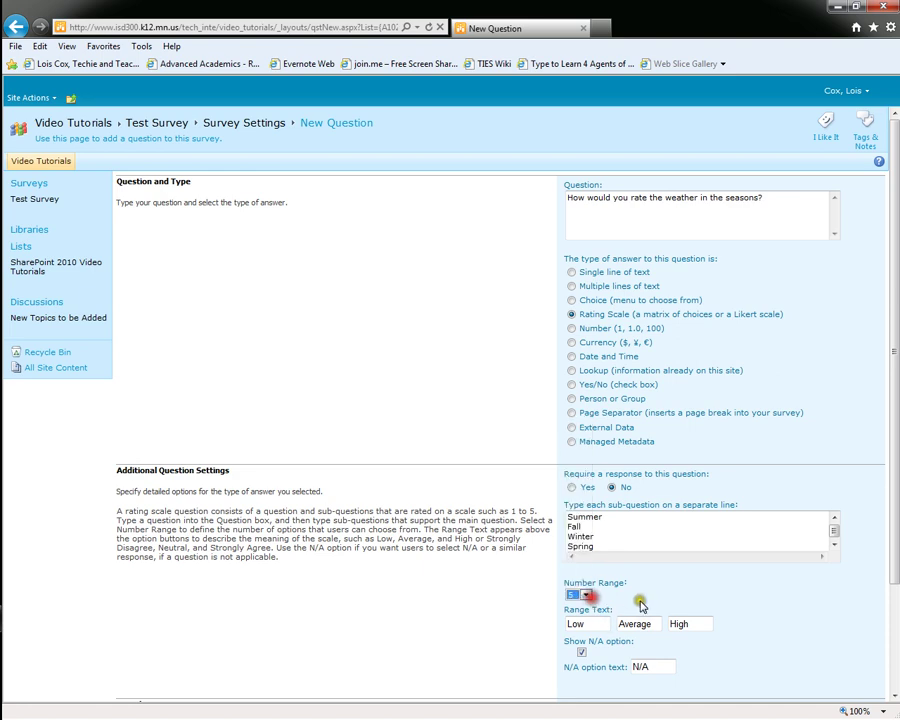
scroll(710, 628, "down", 2)
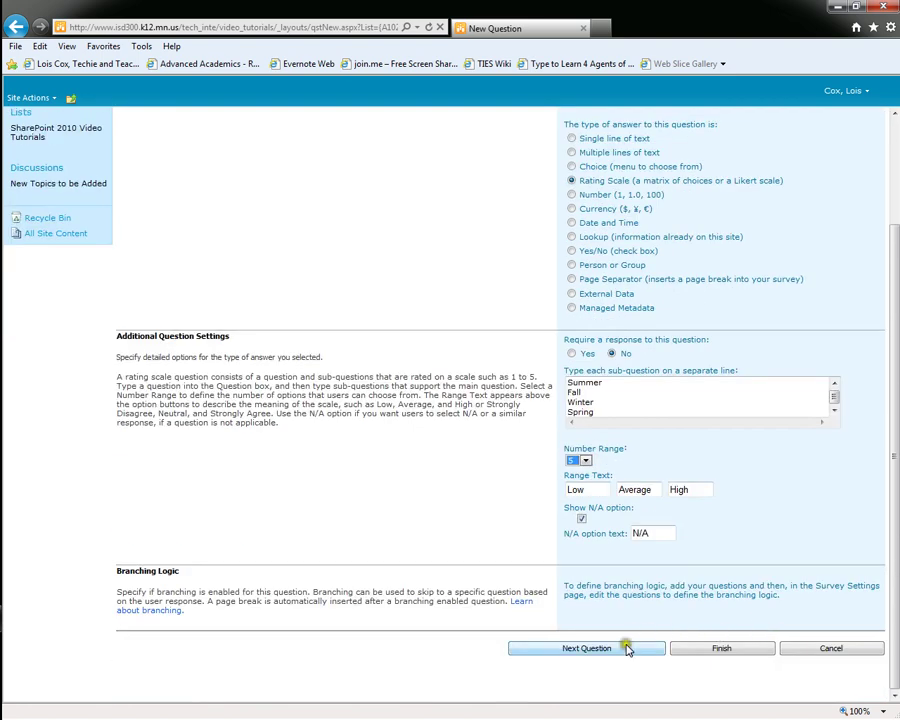
Step: Finish adding questions and move 'How do you like the weather?' to position 4
left_click(711, 650)
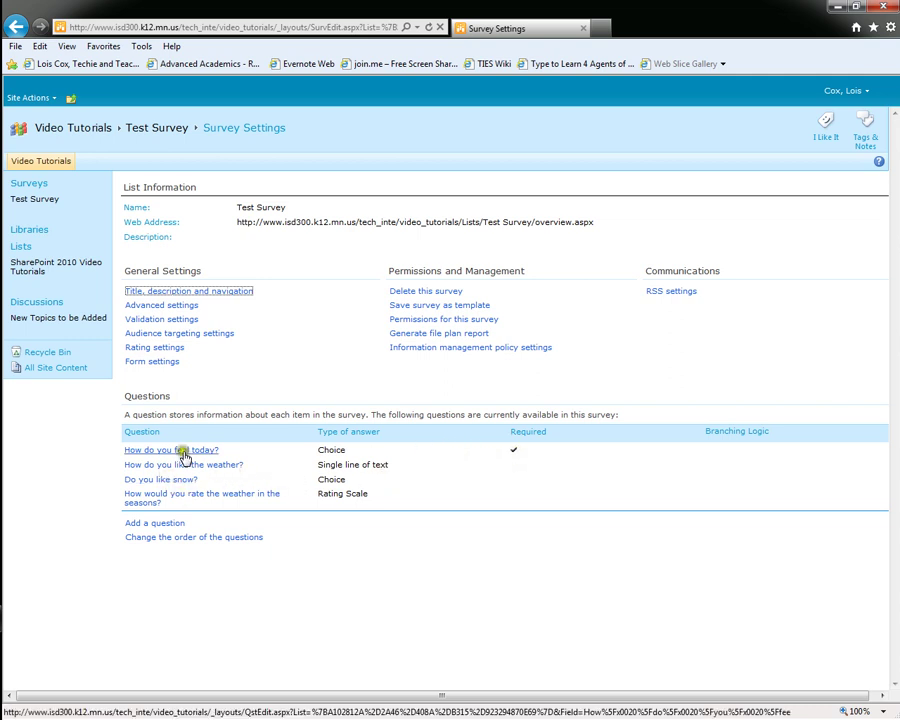
left_click(177, 544)
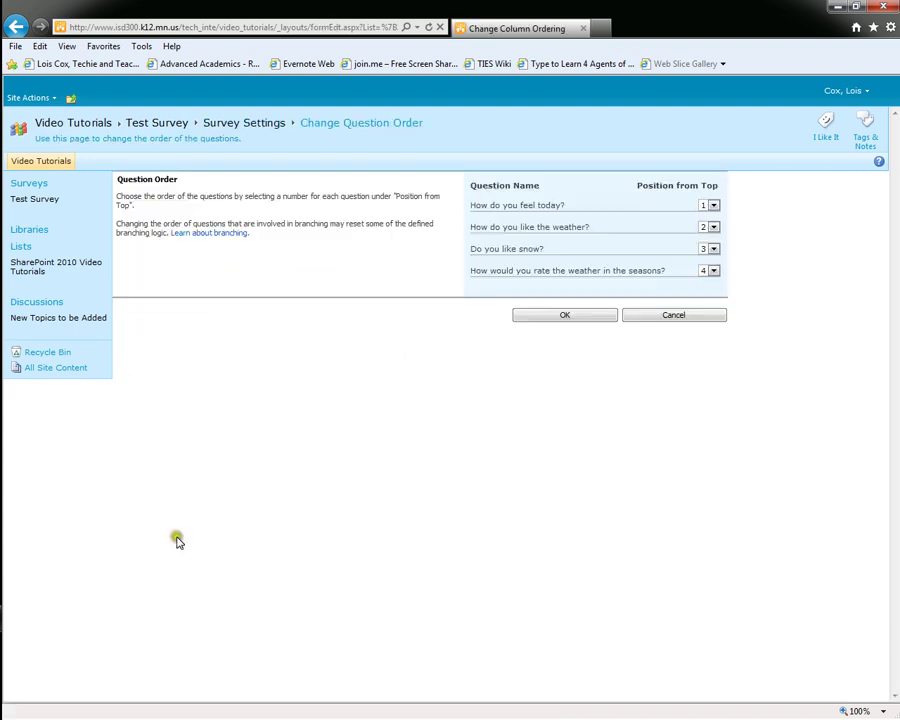
left_click(714, 229)
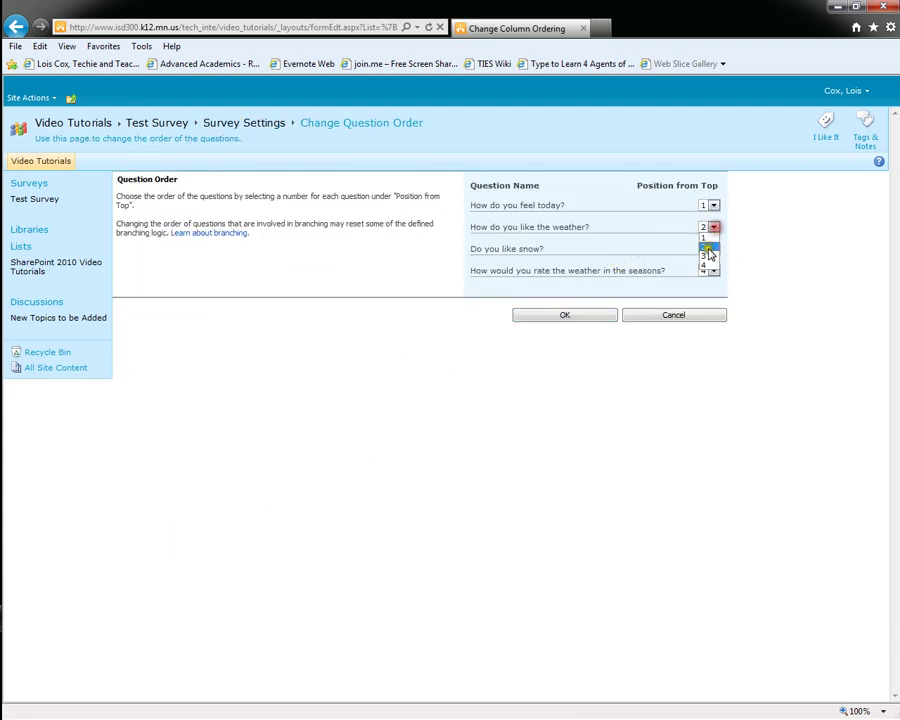
left_click(705, 261)
left_click(585, 315)
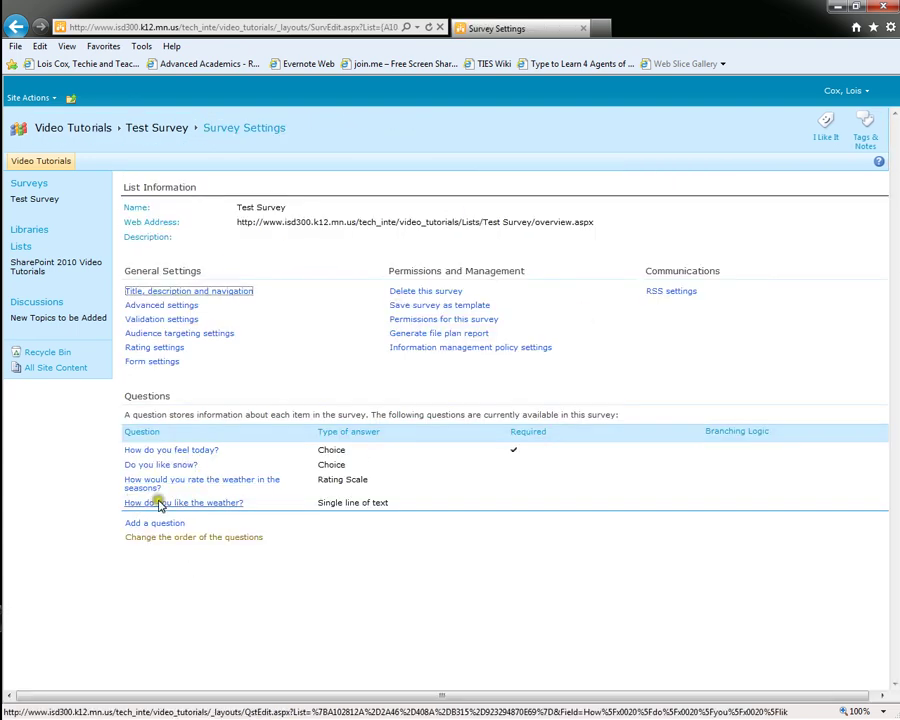
Step: In Advanced settings, set Read access to 'Read responses that were created by the user'
left_click(183, 306)
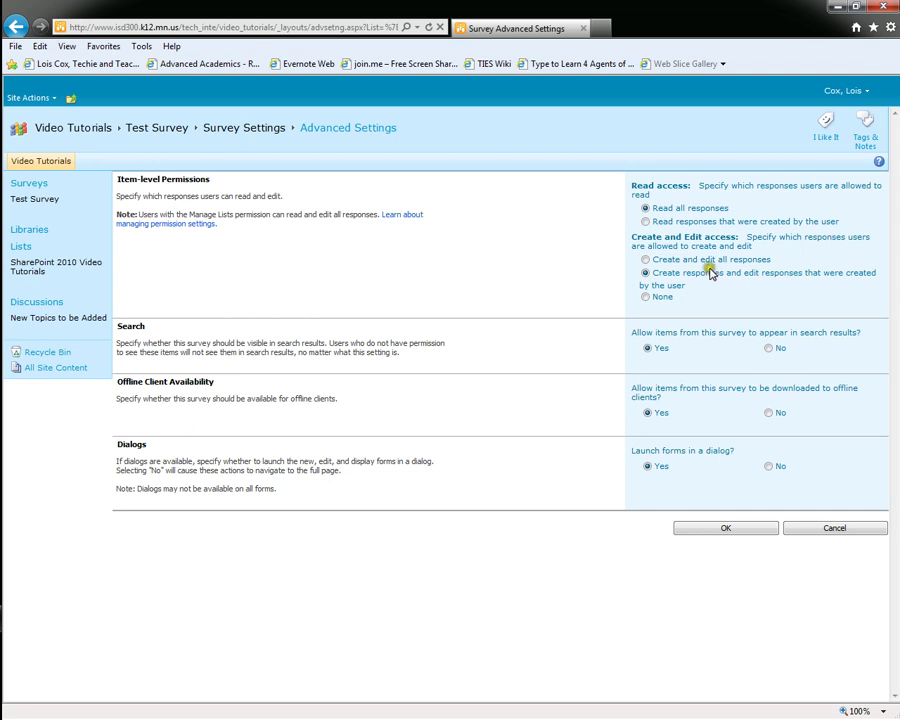
left_click(646, 222)
left_click(727, 528)
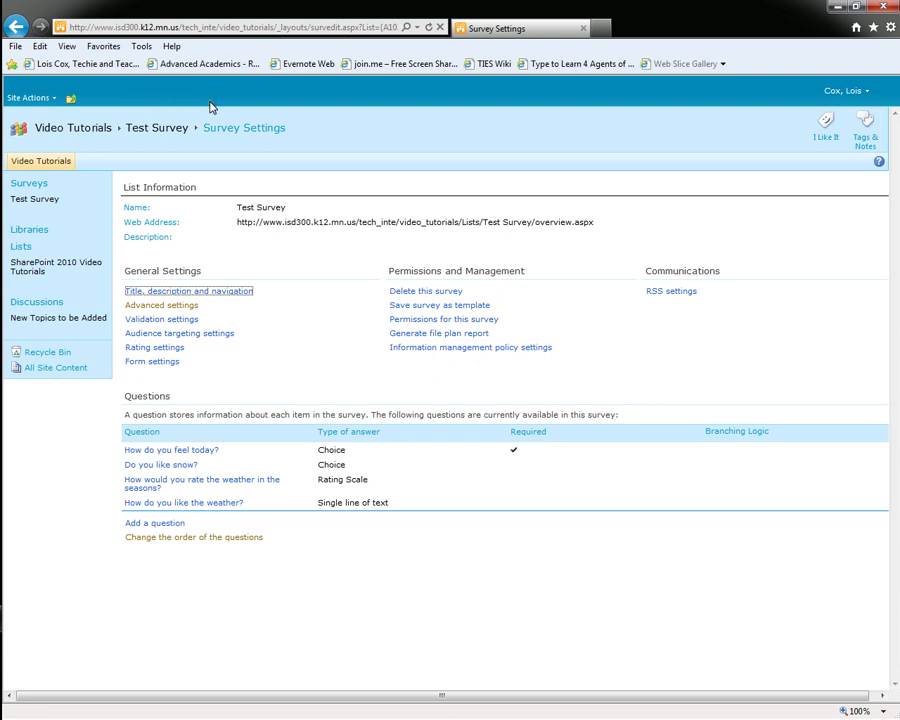
Step: Stop inheriting survey permissions and select the NT AUTHORITY\authenticated users group
left_click(435, 321)
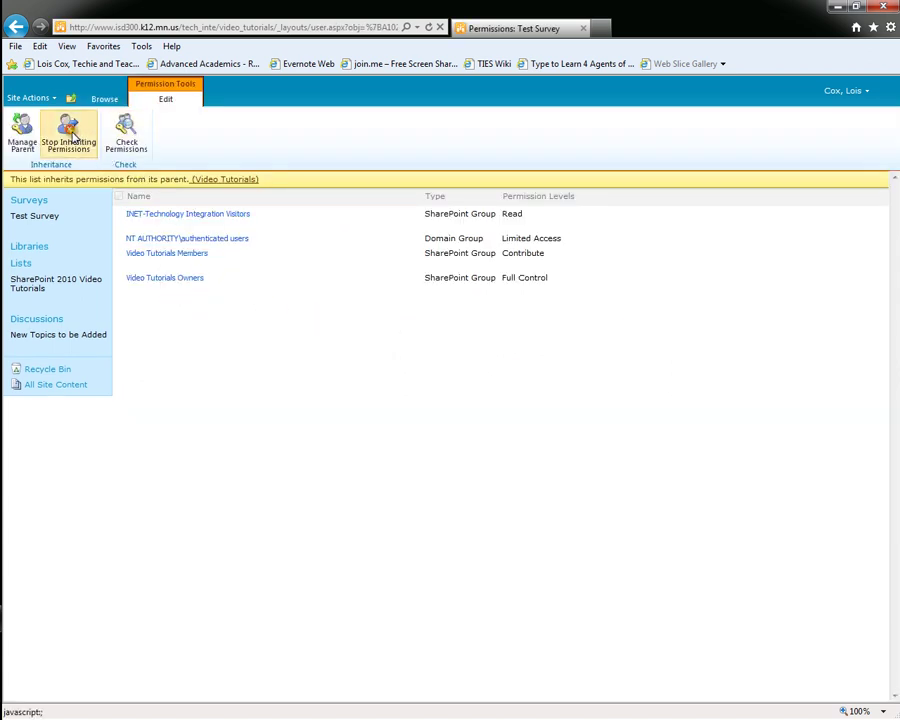
left_click(84, 145)
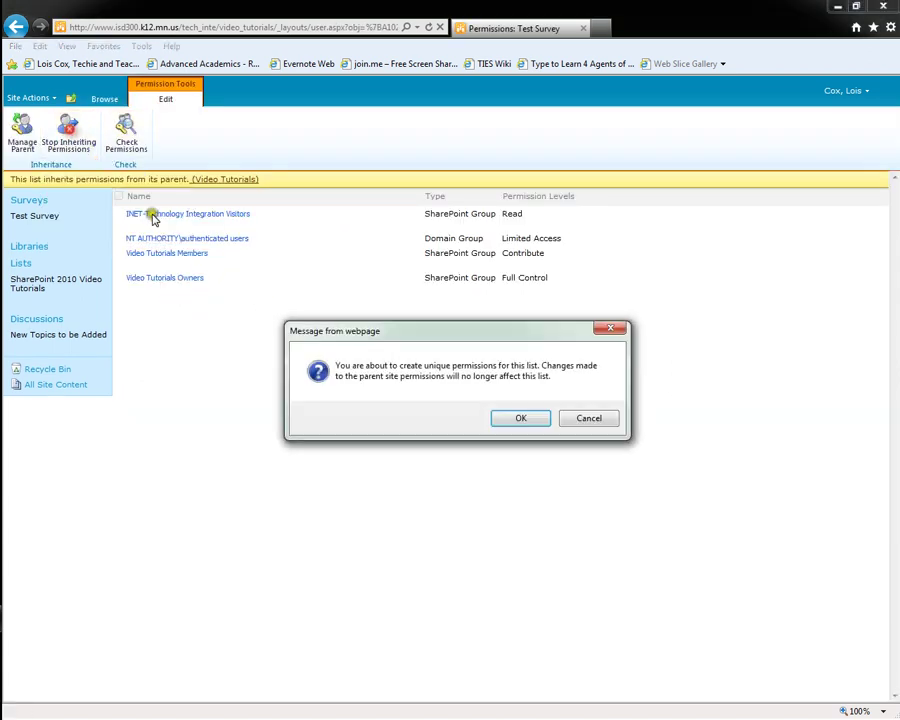
left_click(538, 421)
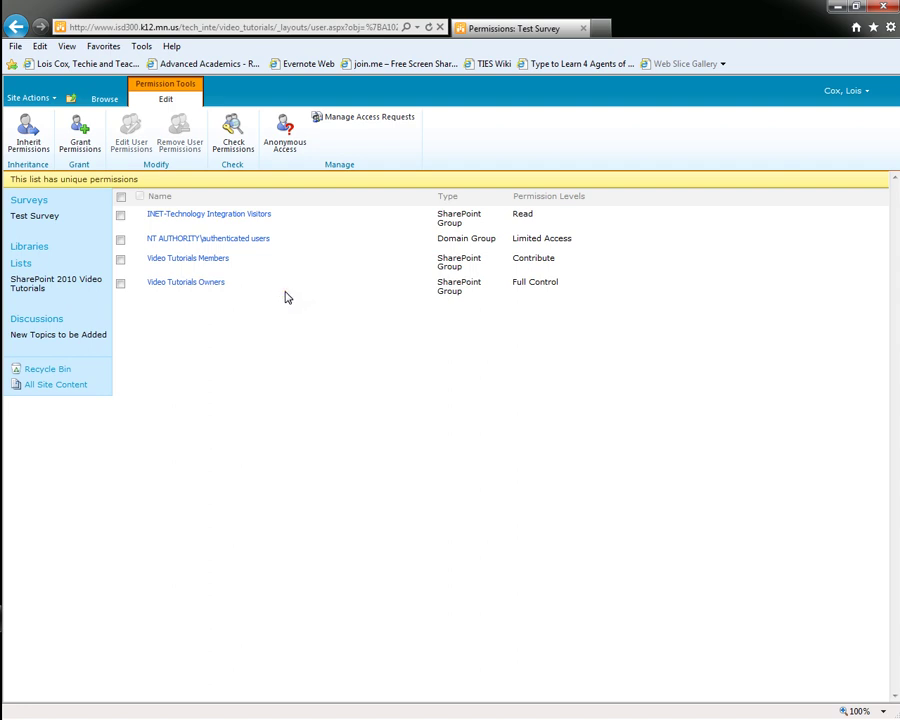
left_click(120, 241)
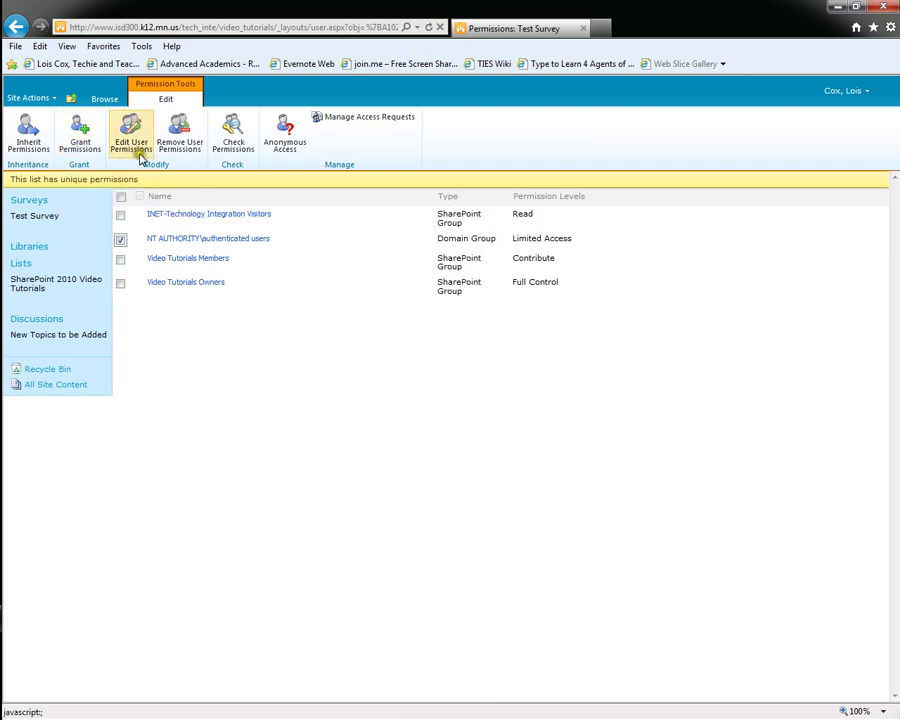
Step: Grant authenticated users 'Participate in discussion board and or survey' permission
left_click(131, 128)
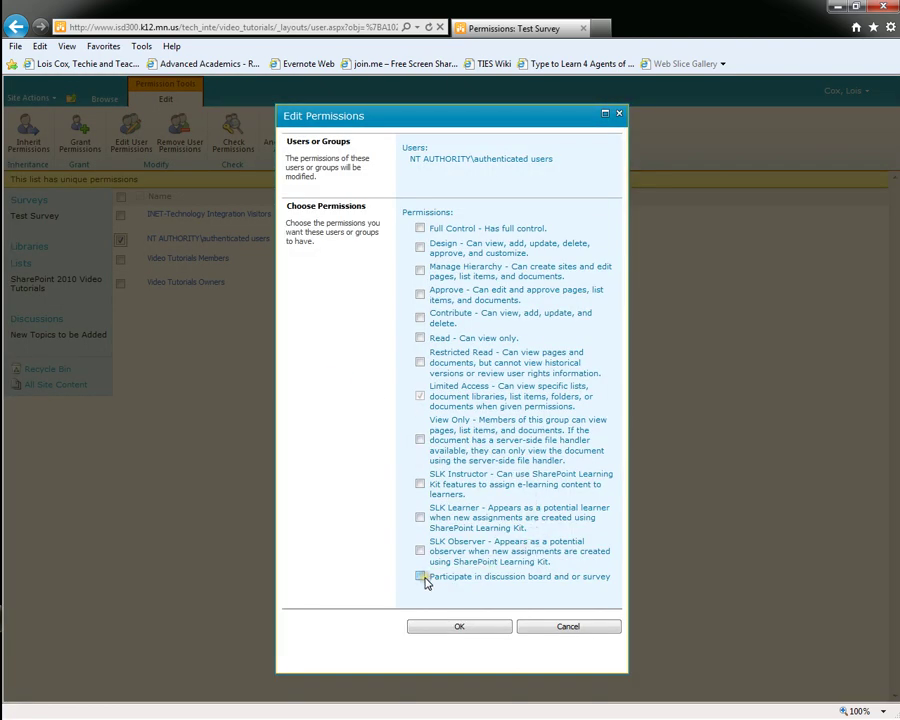
left_click(420, 577)
left_click(457, 628)
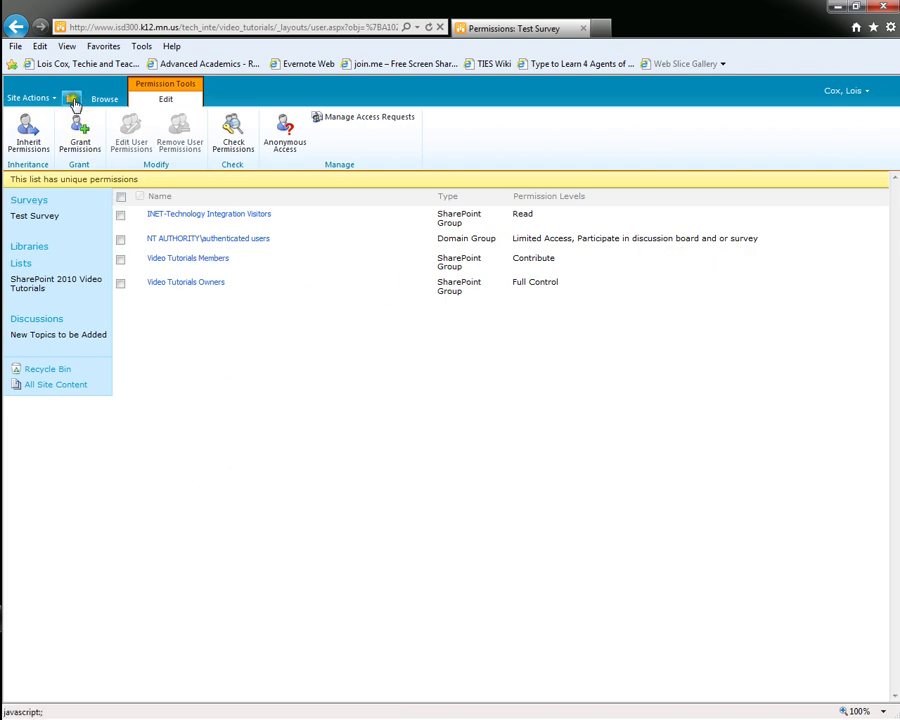
Step: Preview the four-question Test Survey response form, then cancel it without submitting a response
left_click(30, 216)
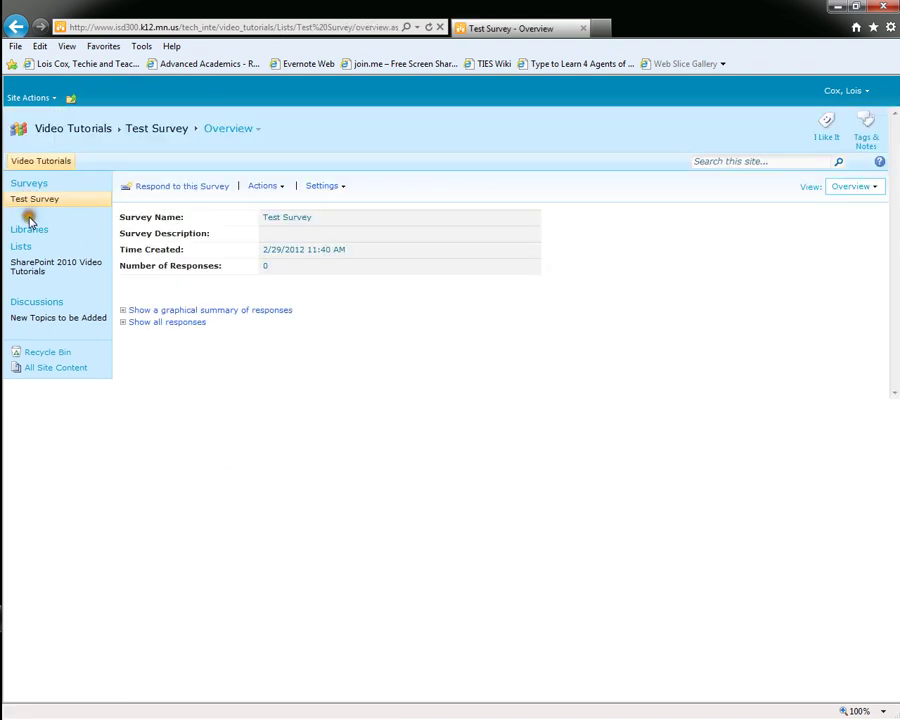
left_click(175, 188)
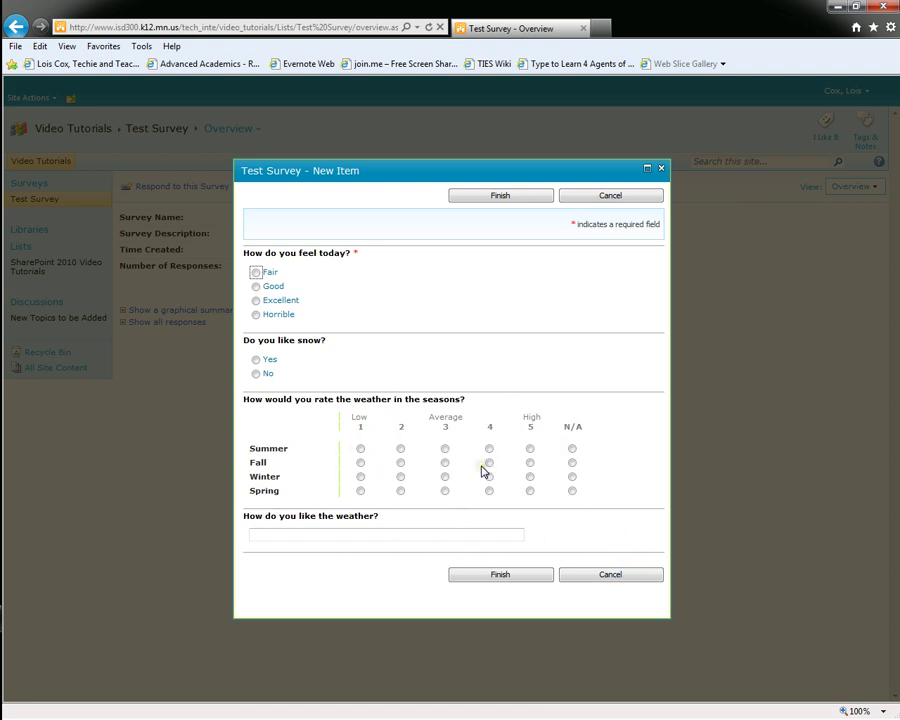
left_click(609, 575)
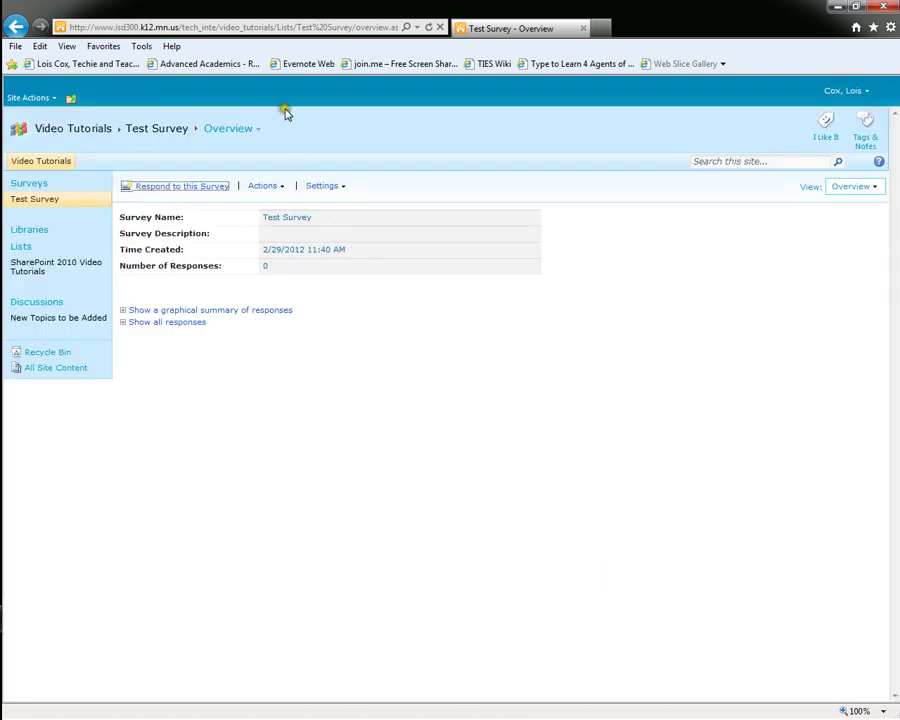
left_click(268, 30)
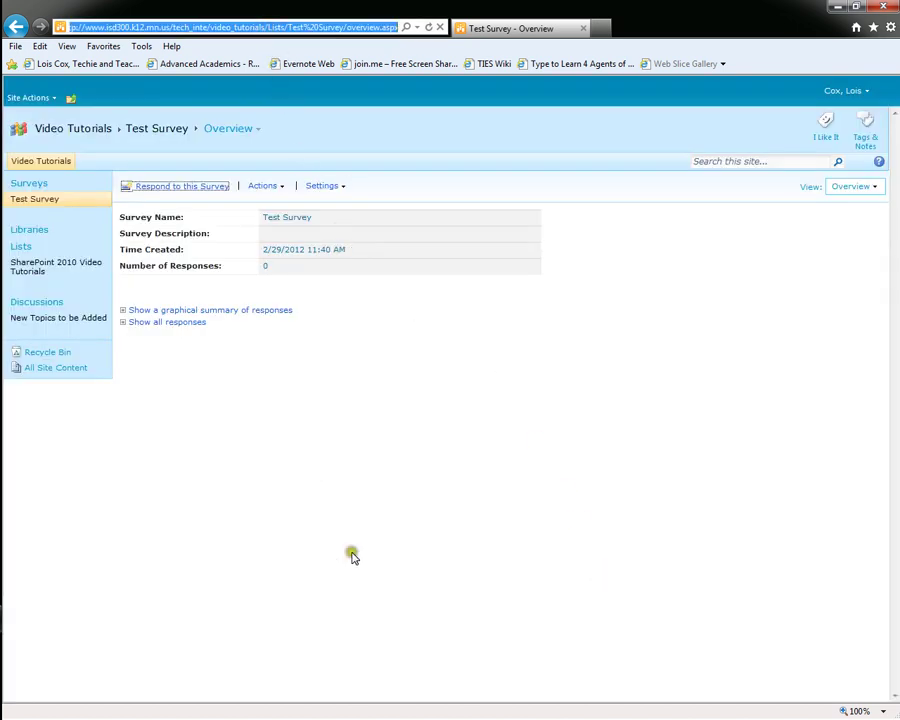